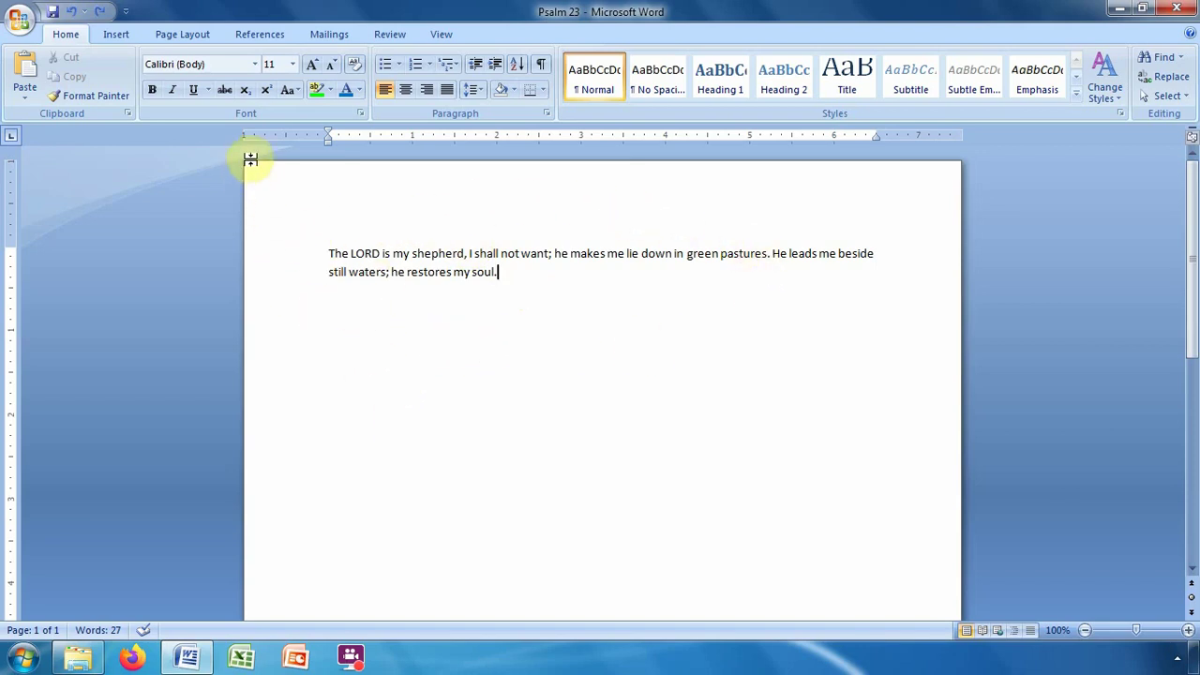
Change the page orientation to Landscape and return it to Portrait
click(182, 35)
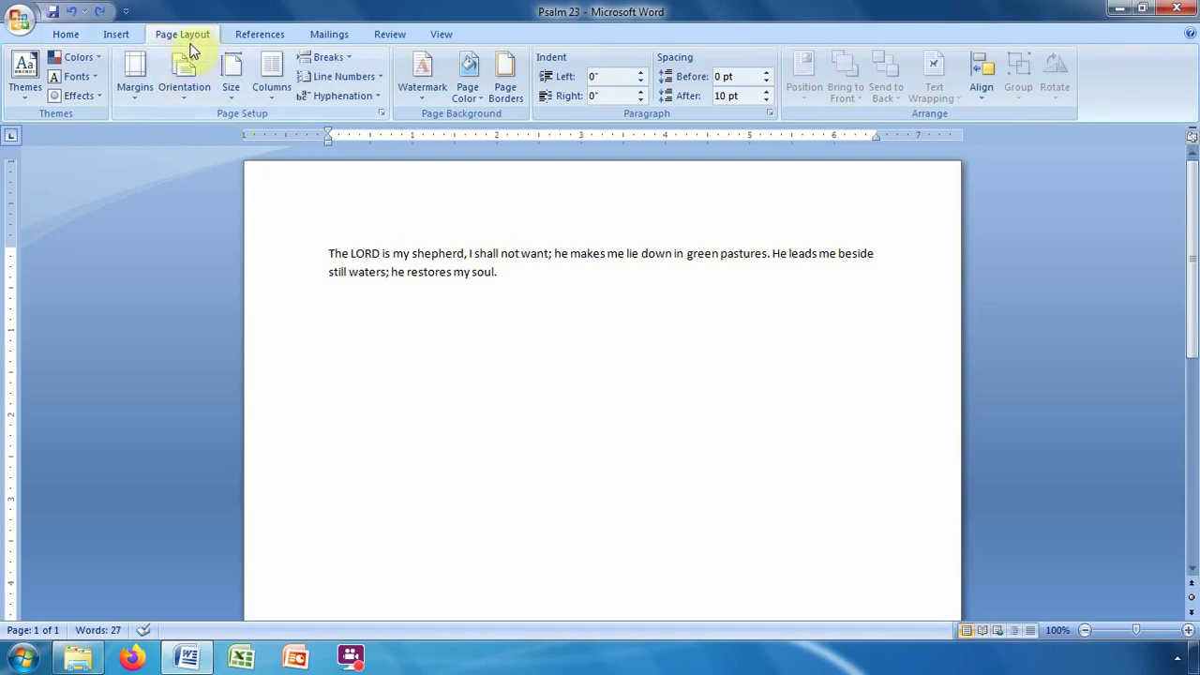
click(181, 98)
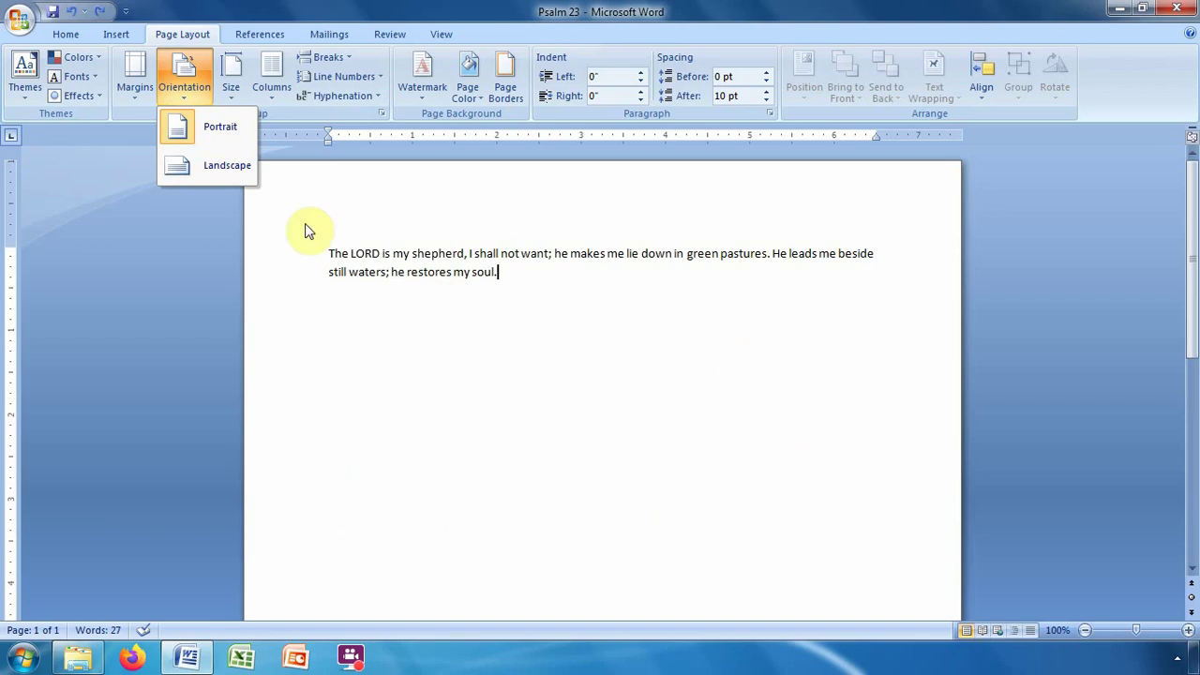
click(182, 167)
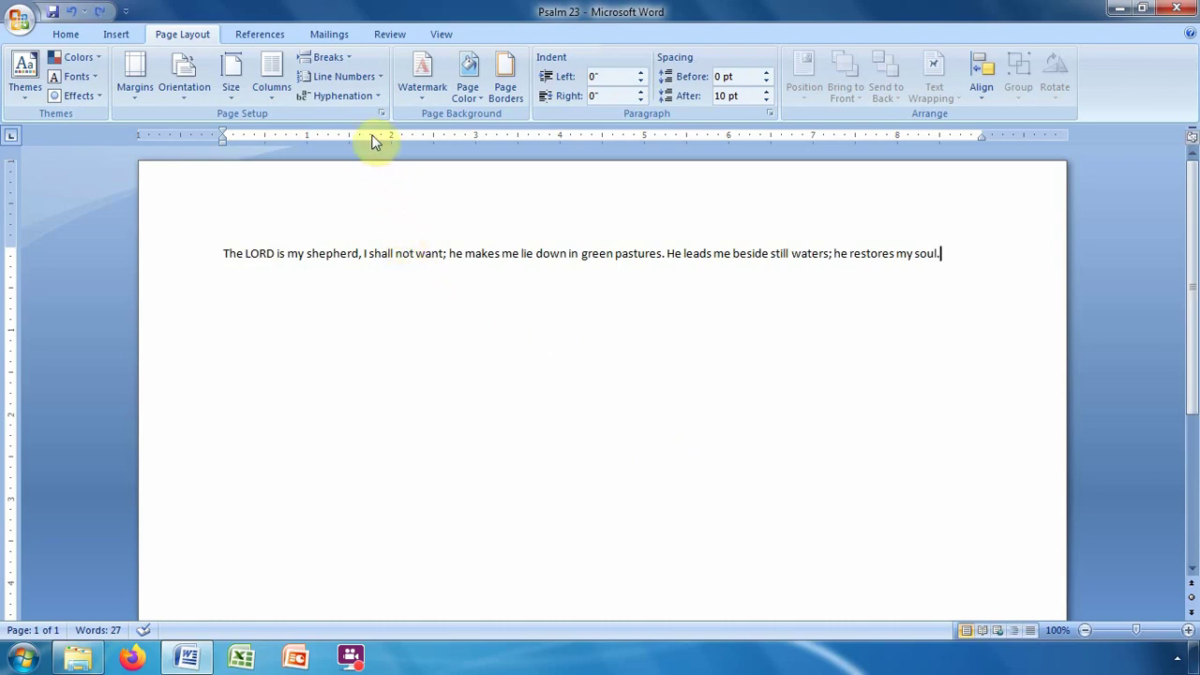
click(189, 100)
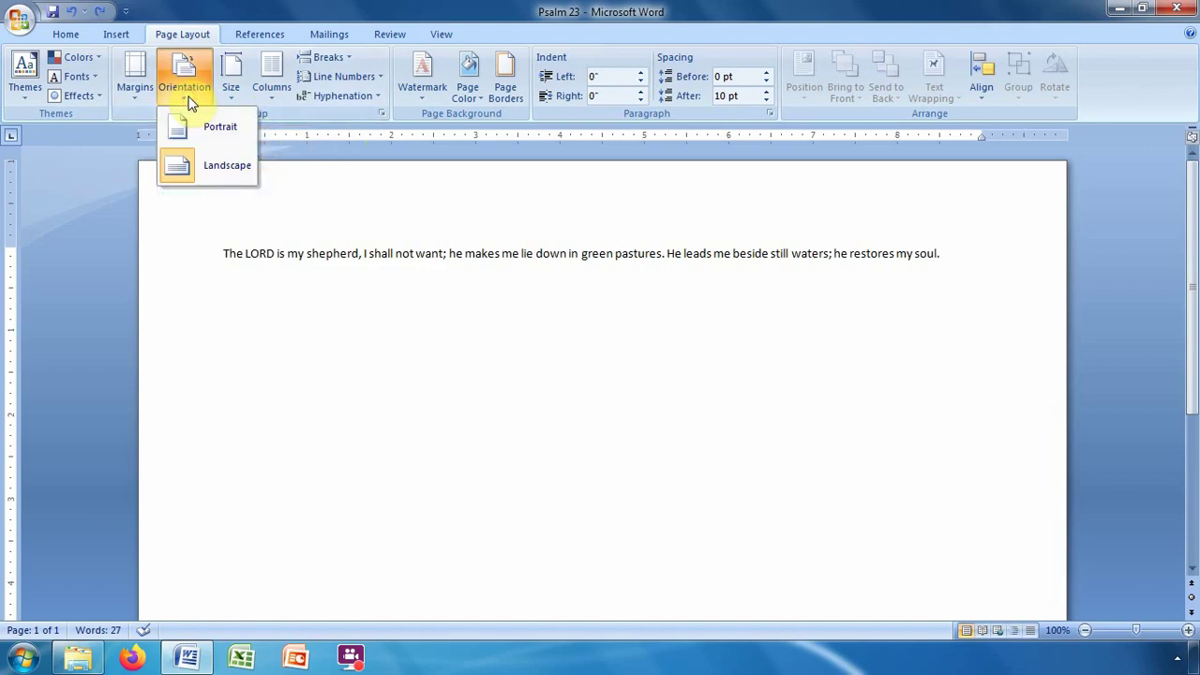
click(196, 129)
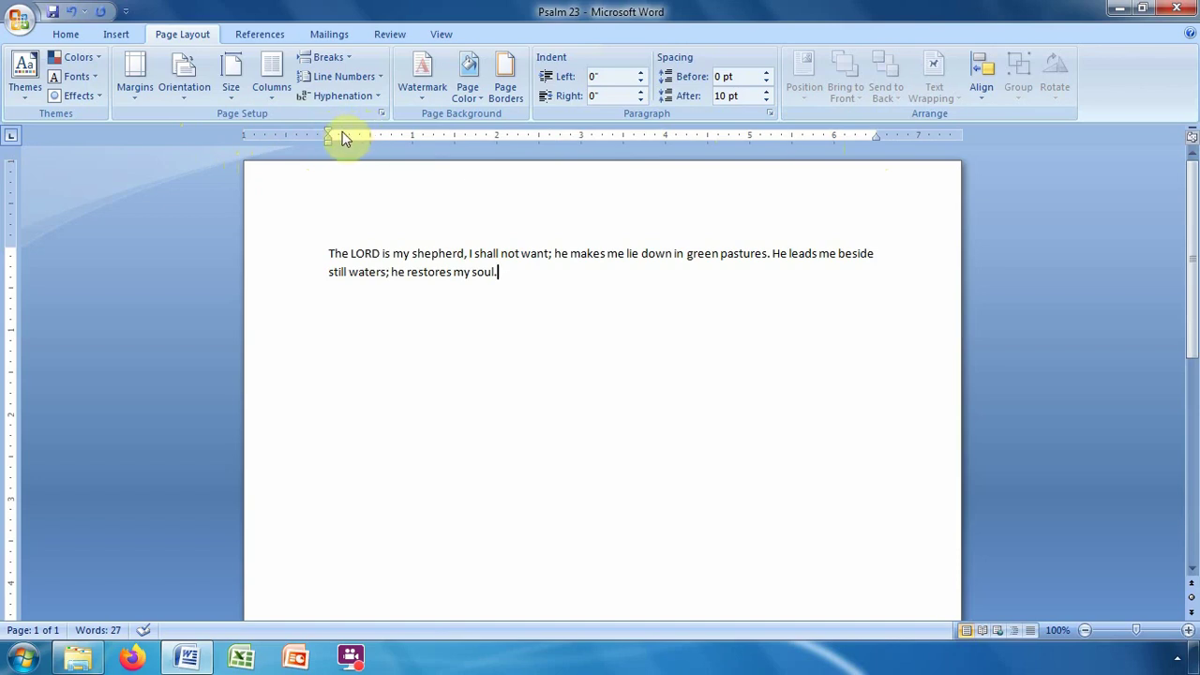
Try the A5 paper size, and set the document's paper size to A4
click(231, 93)
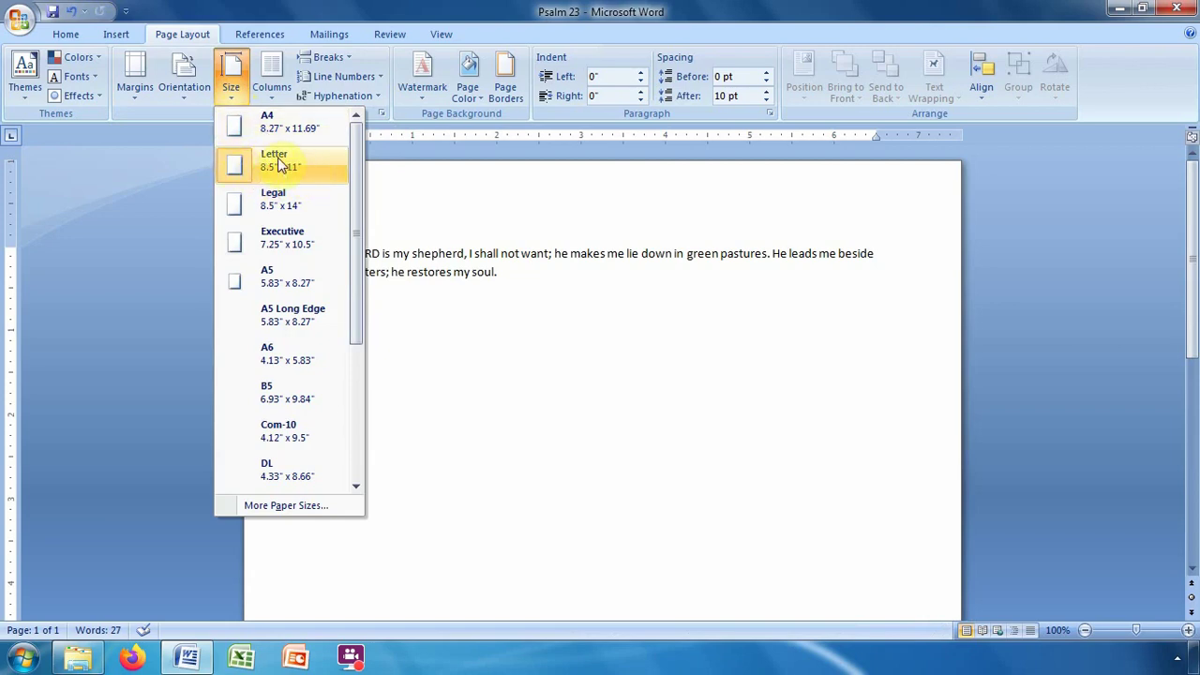
click(269, 284)
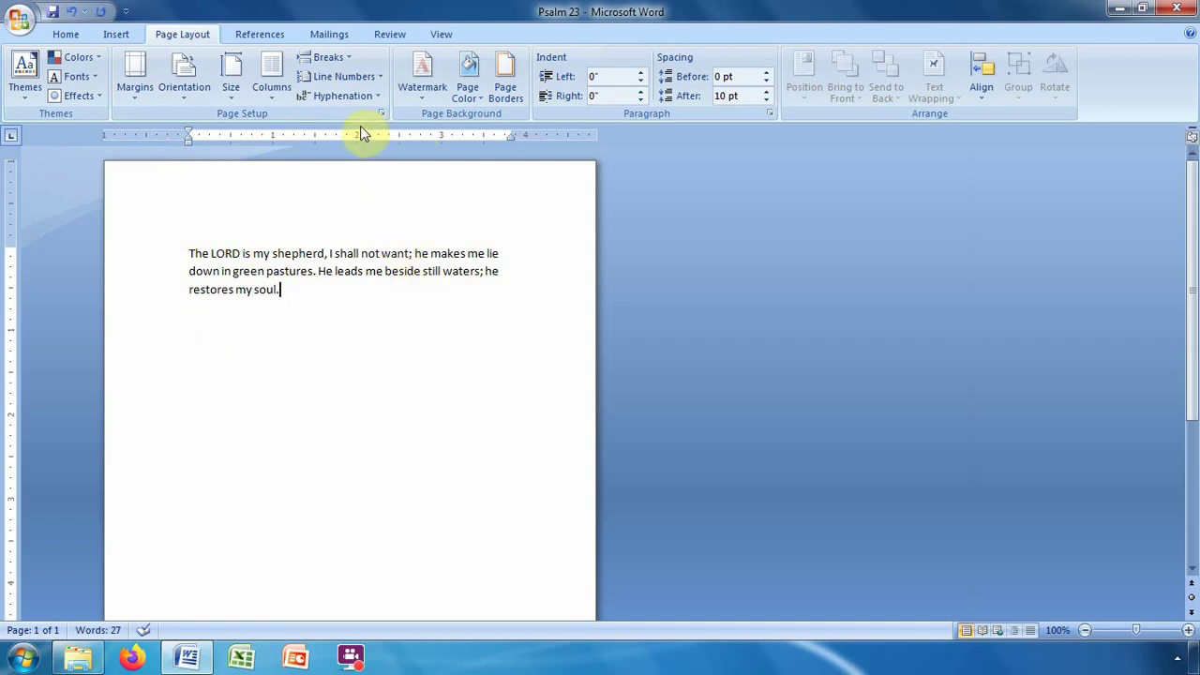
click(235, 93)
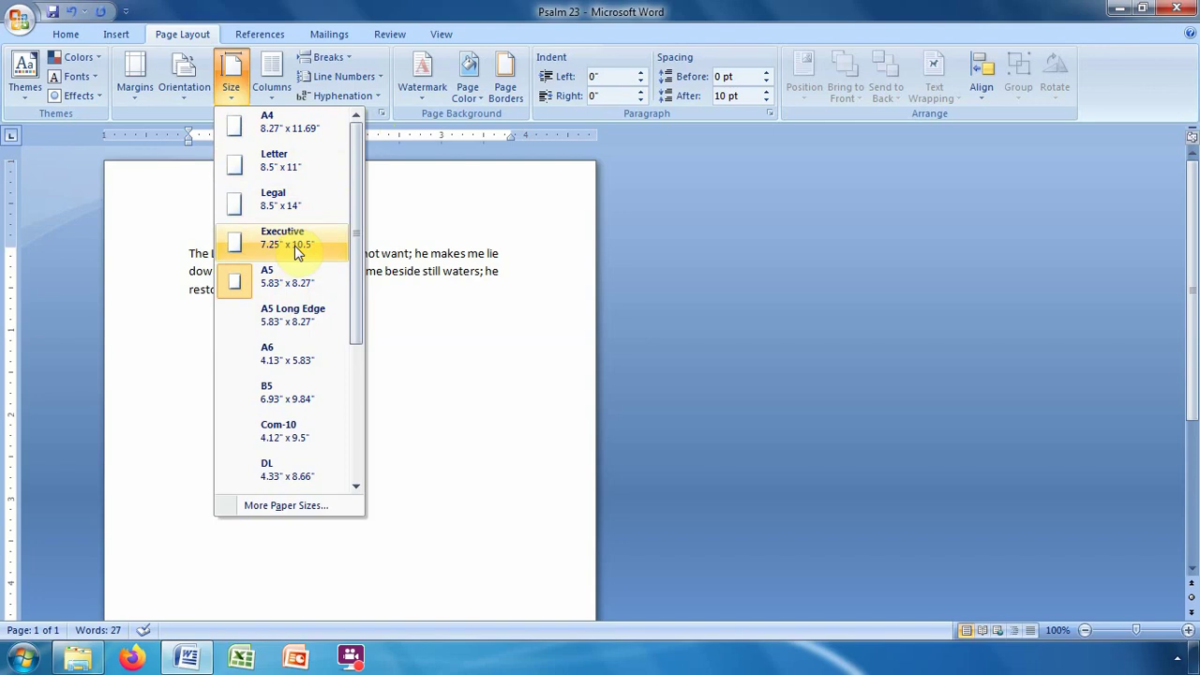
click(276, 128)
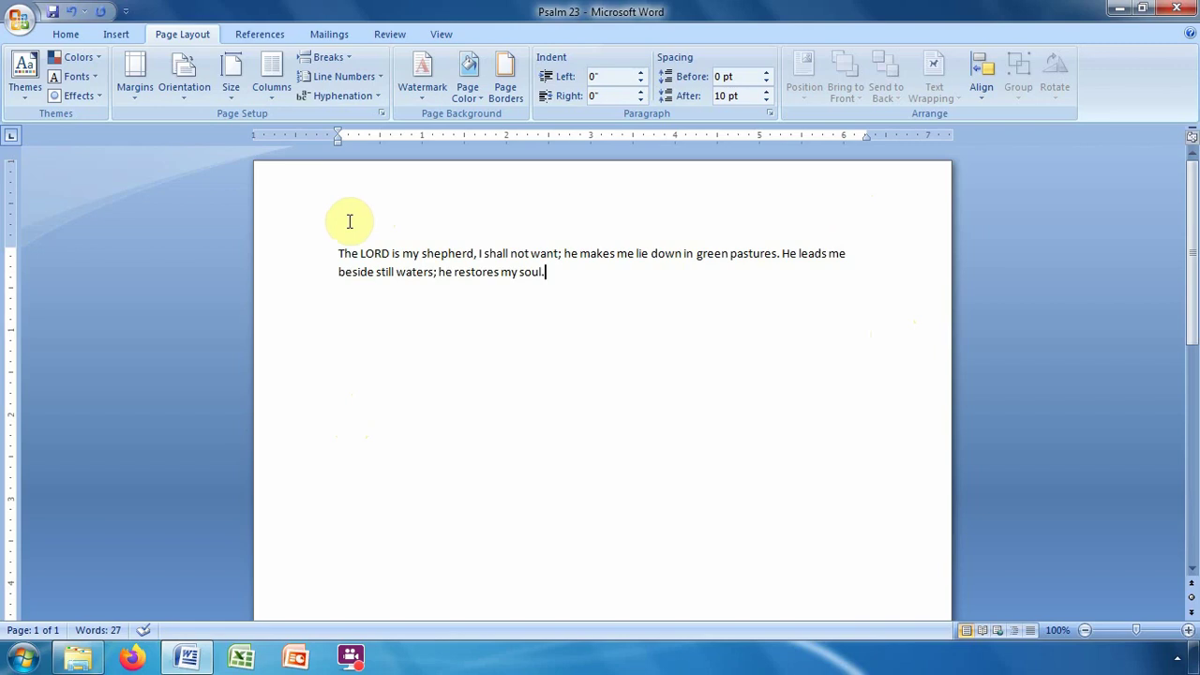
Apply the Narrow page margins and return them to the Normal preset
click(140, 101)
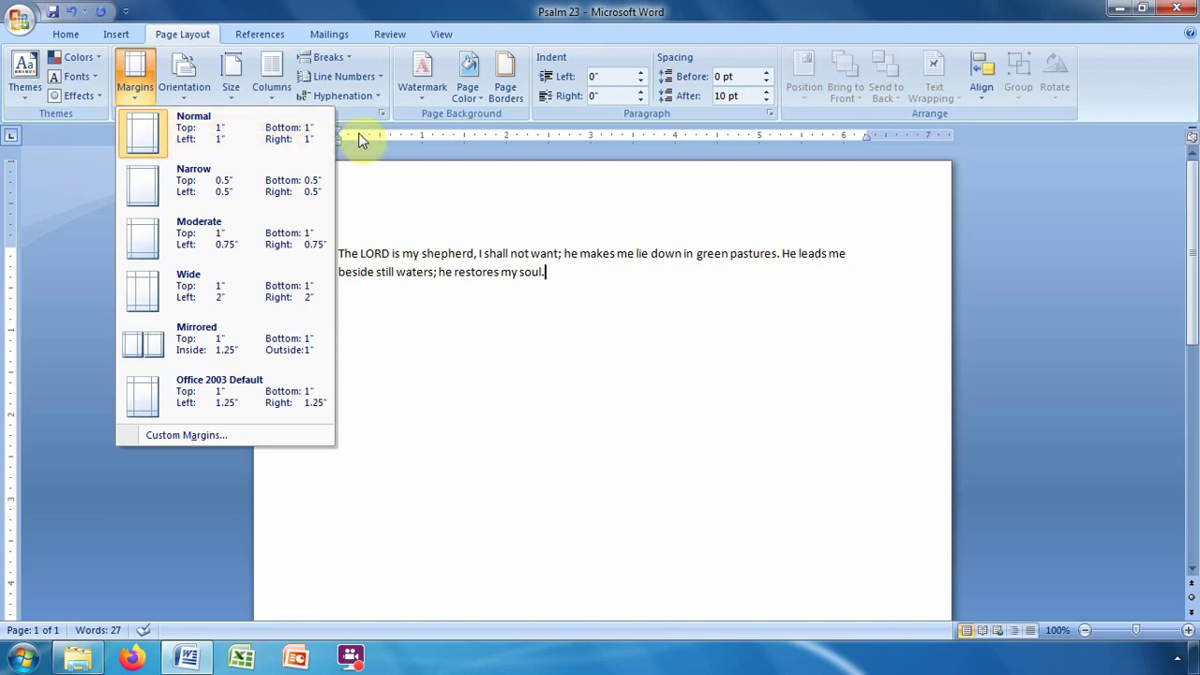
click(199, 180)
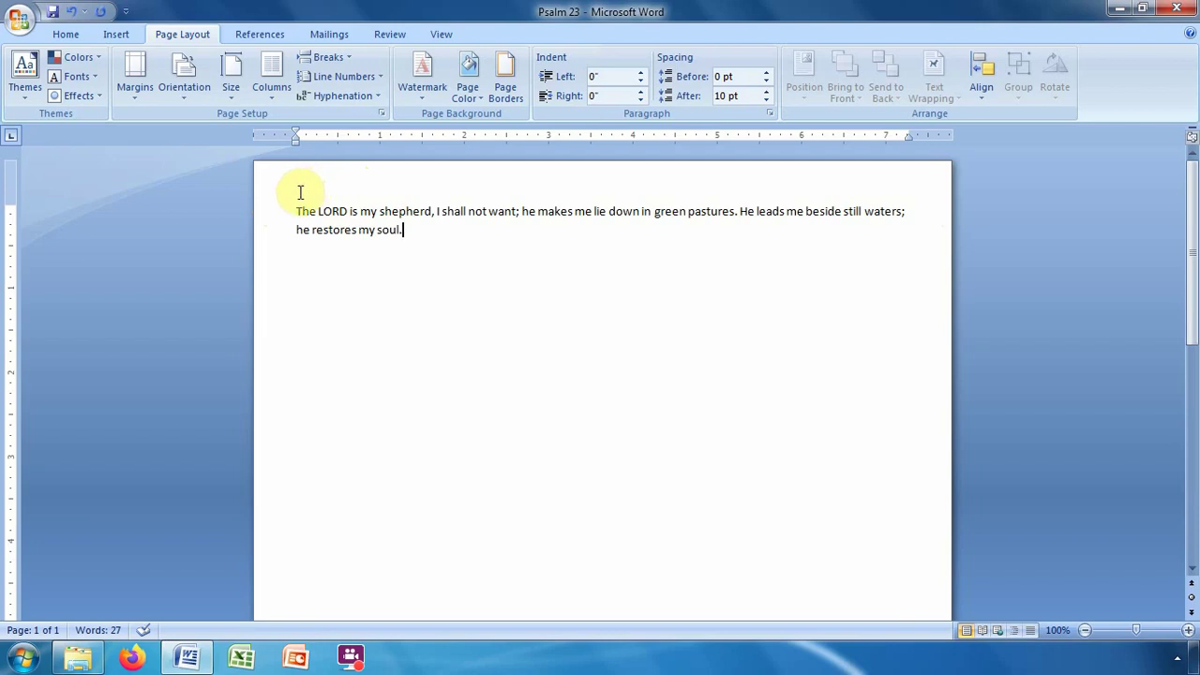
click(137, 95)
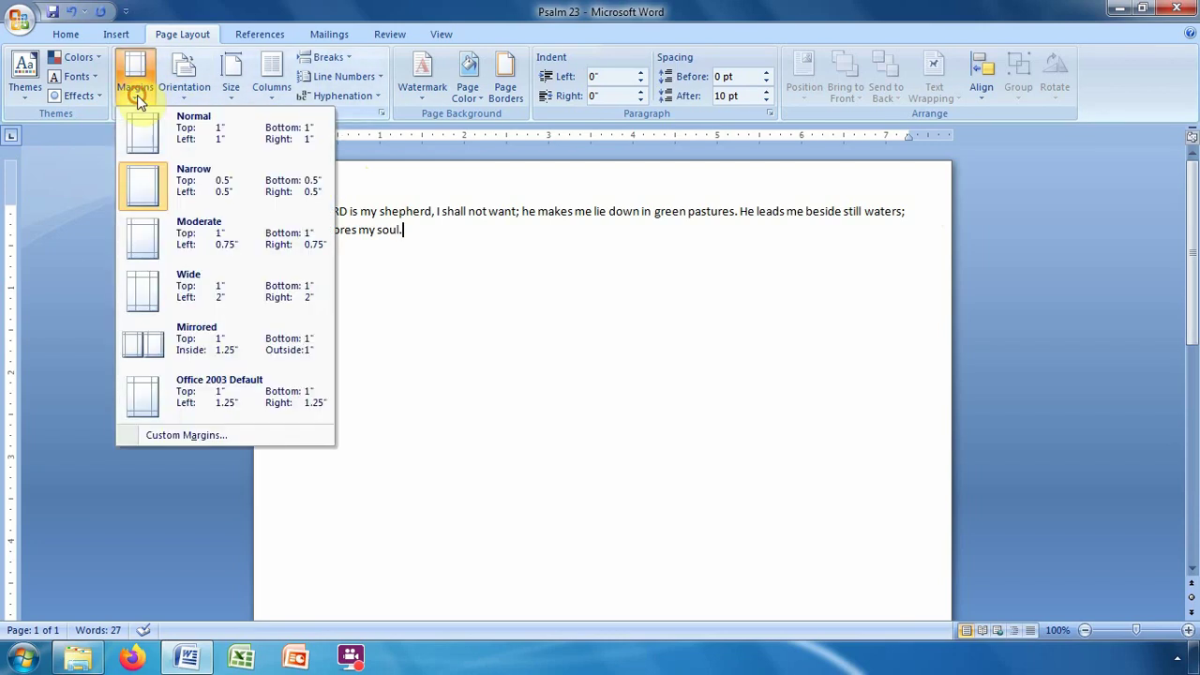
click(185, 132)
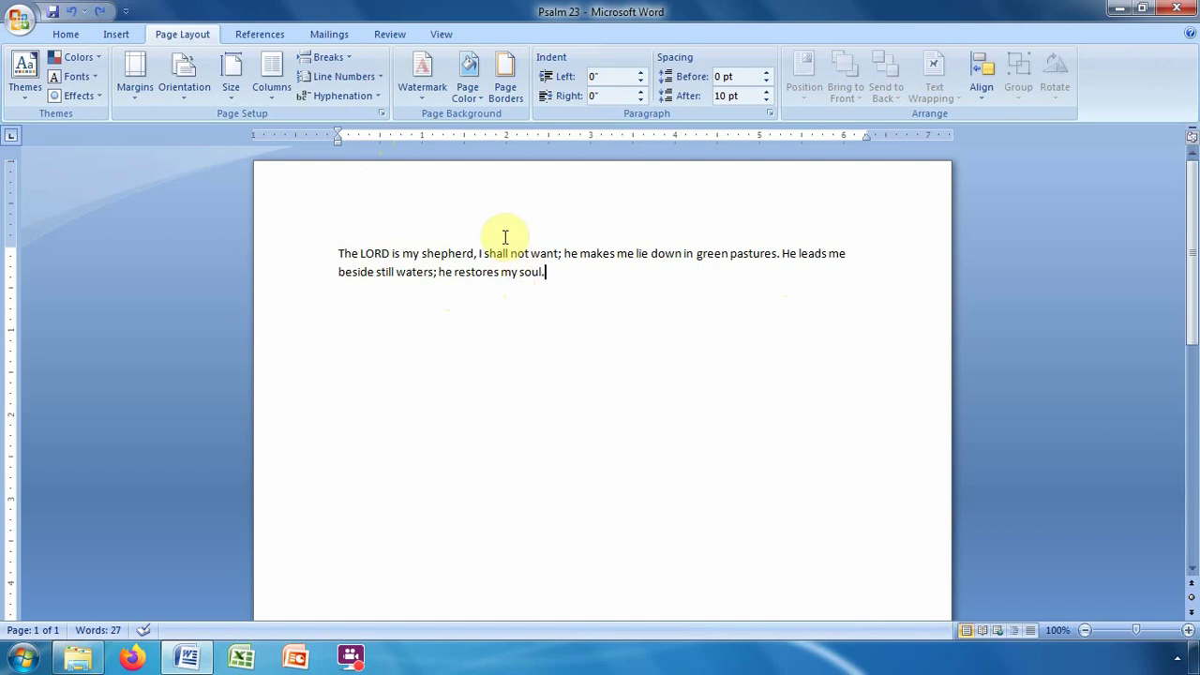
Lay out the document text in two columns
click(278, 97)
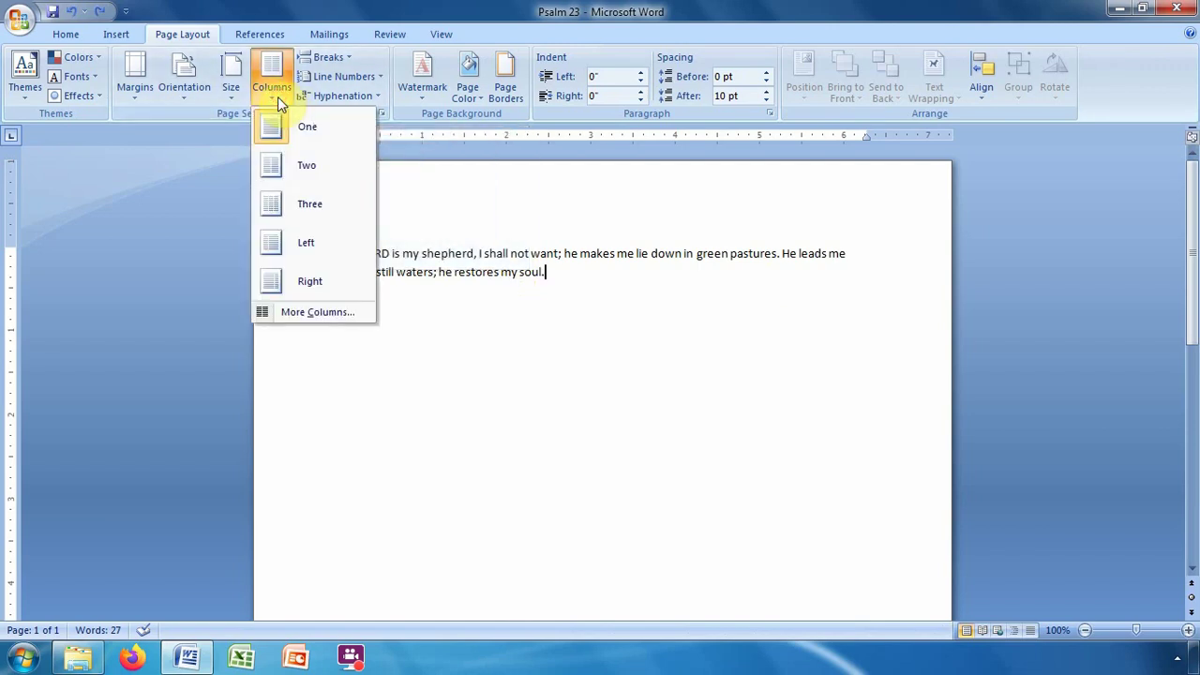
click(305, 167)
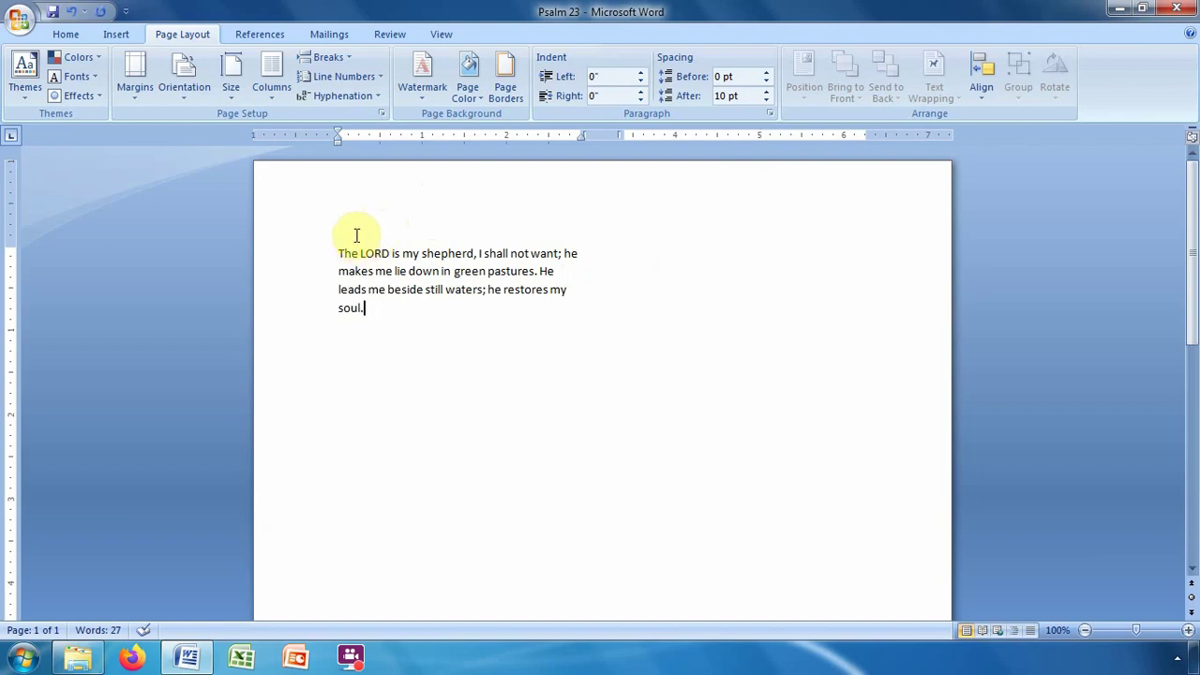
Insert a column break before the sentence starting "He leads me" and delete that break again
click(348, 54)
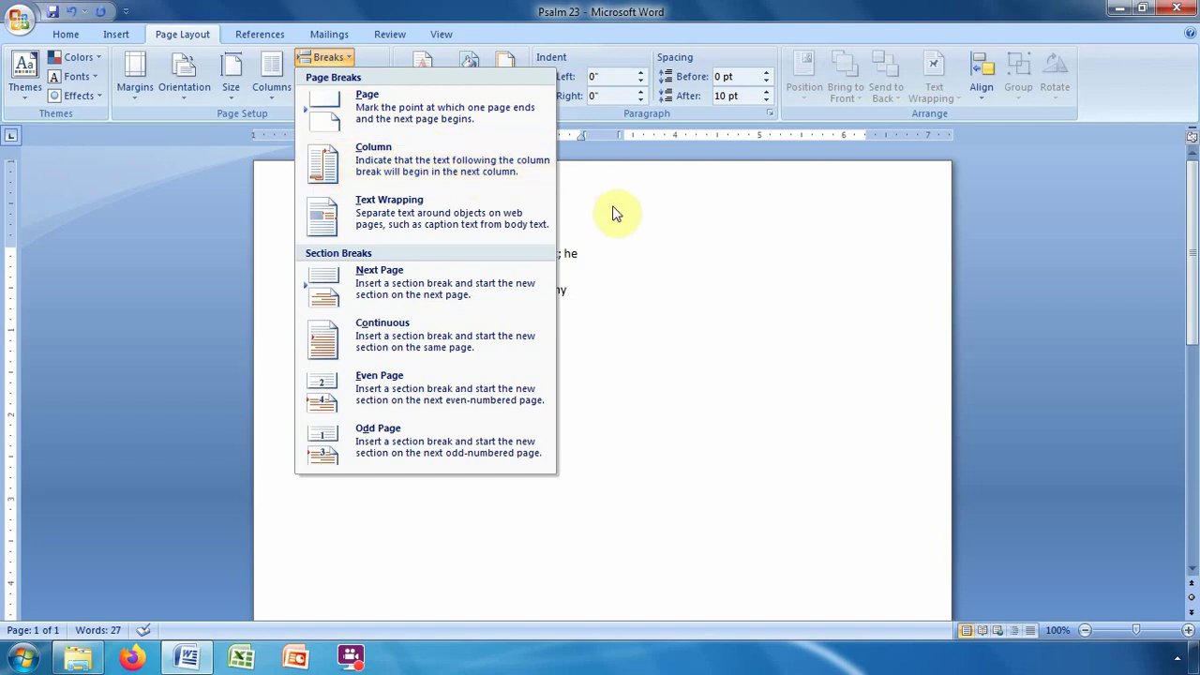
click(747, 290)
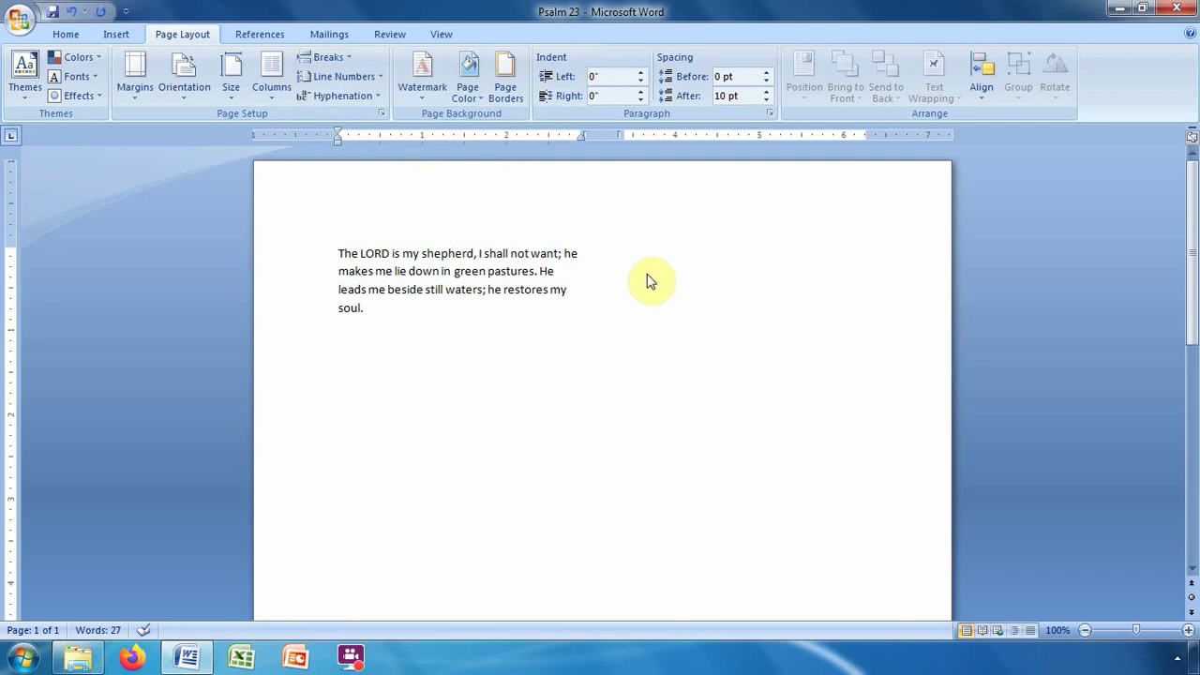
click(539, 271)
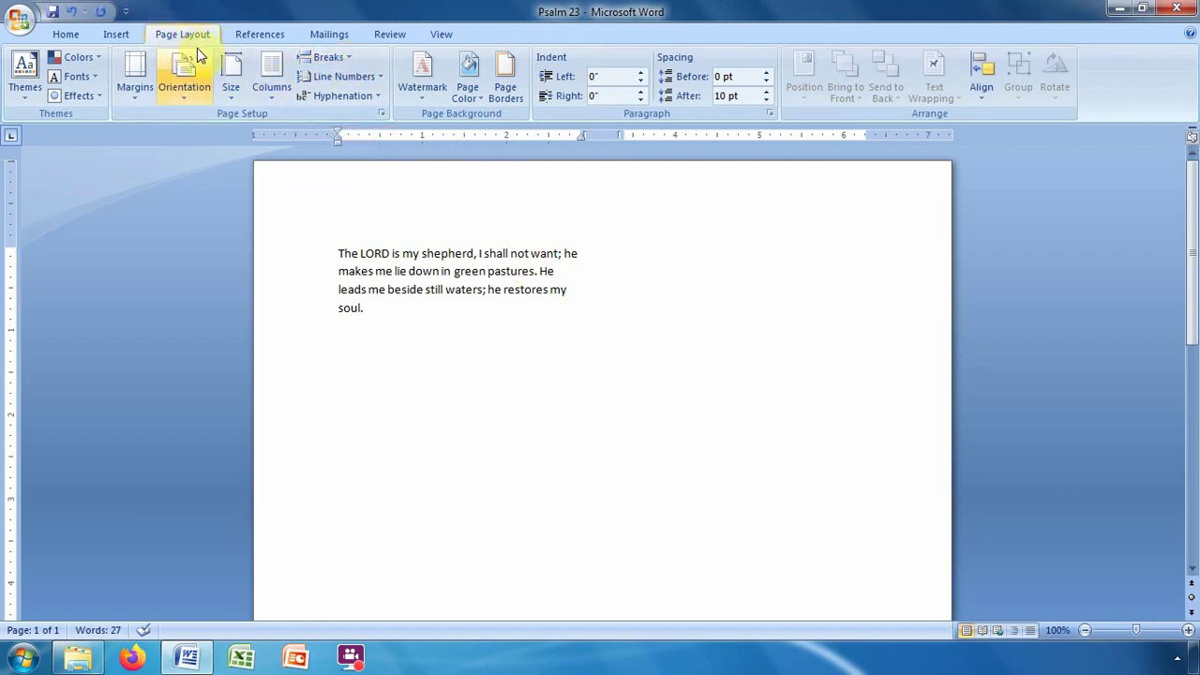
click(345, 58)
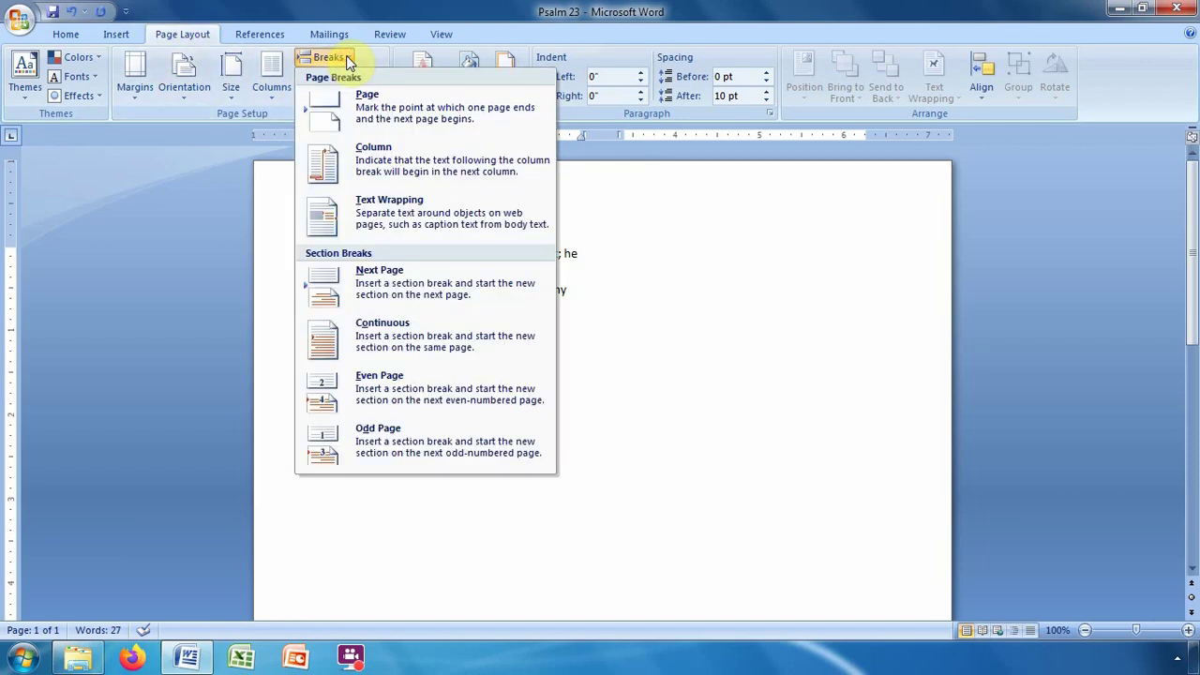
click(414, 162)
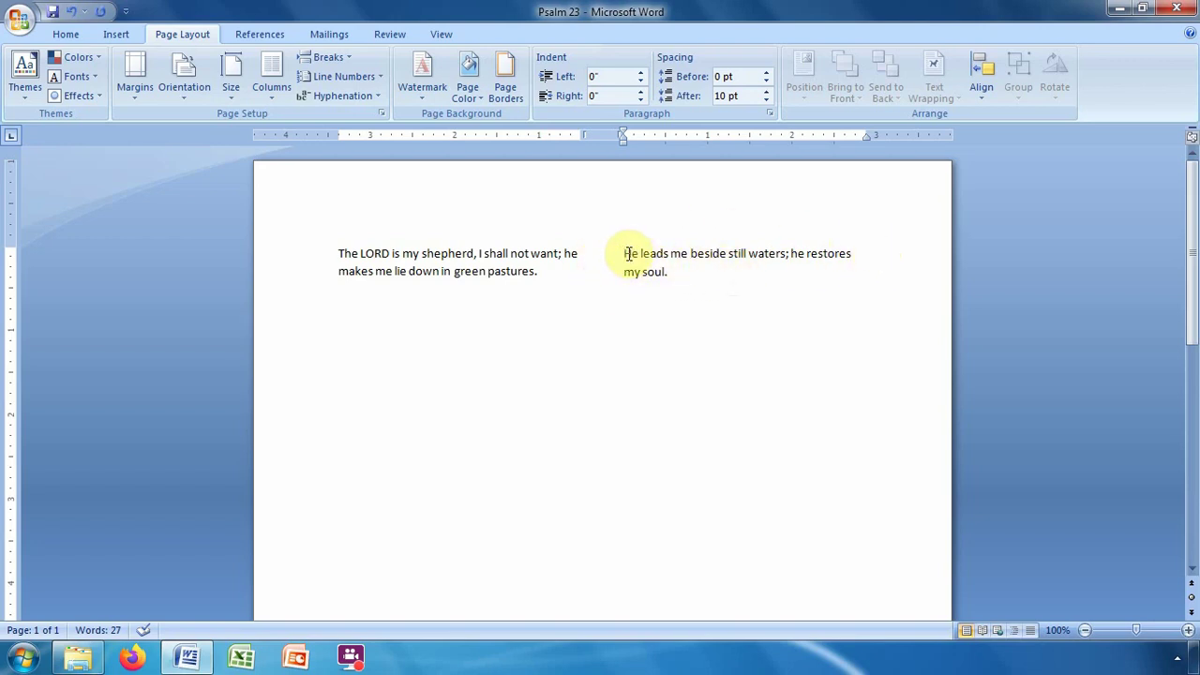
key(BackSpace)
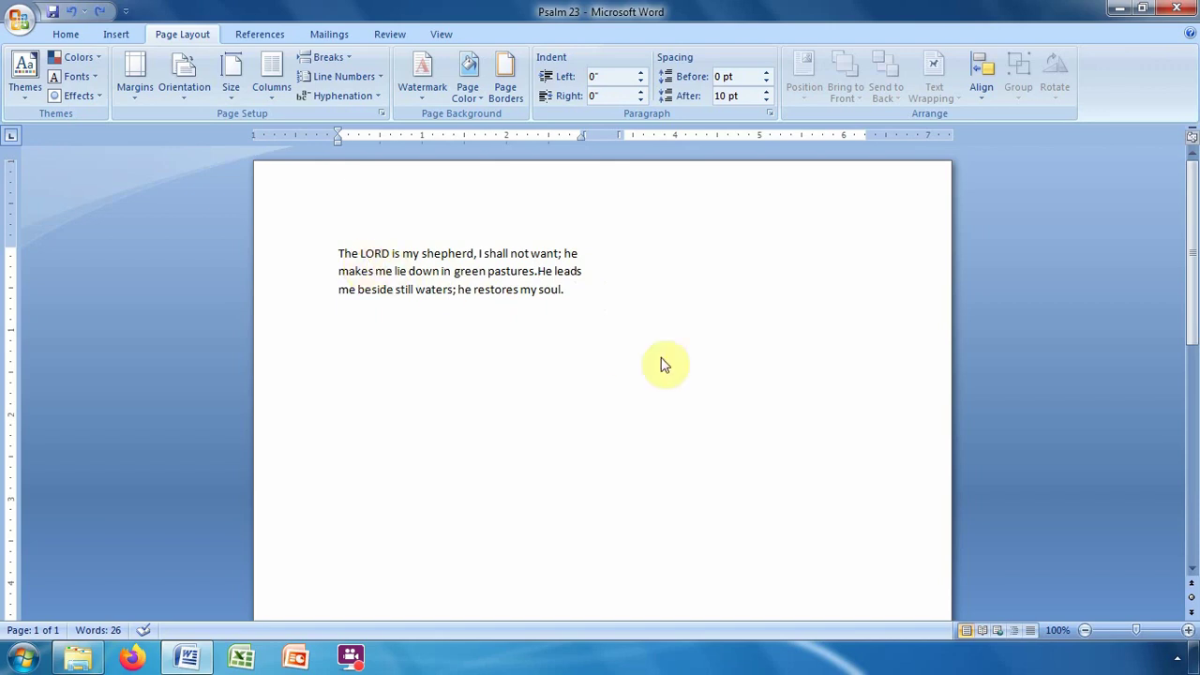
Set the font size of the whole psalm passage to 48 so it flows across both columns
click(1086, 632)
click(1086, 632)
click(1086, 632)
click(1086, 632)
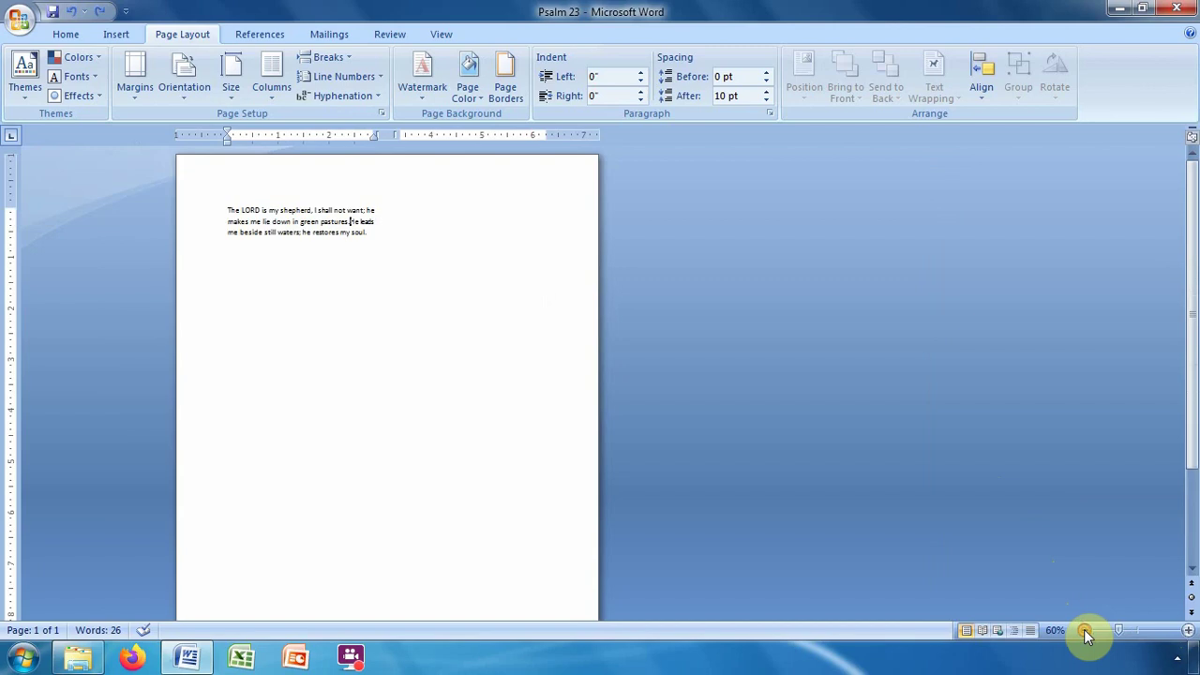
click(1086, 632)
click(1086, 632)
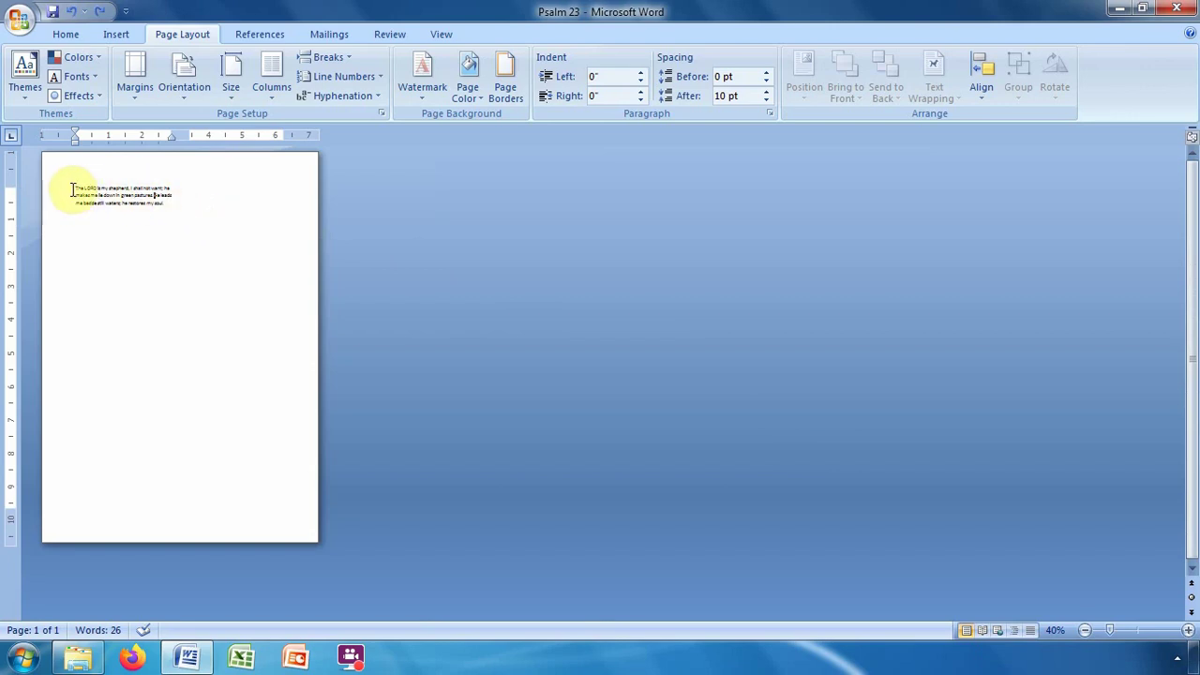
drag(73, 189, 165, 205)
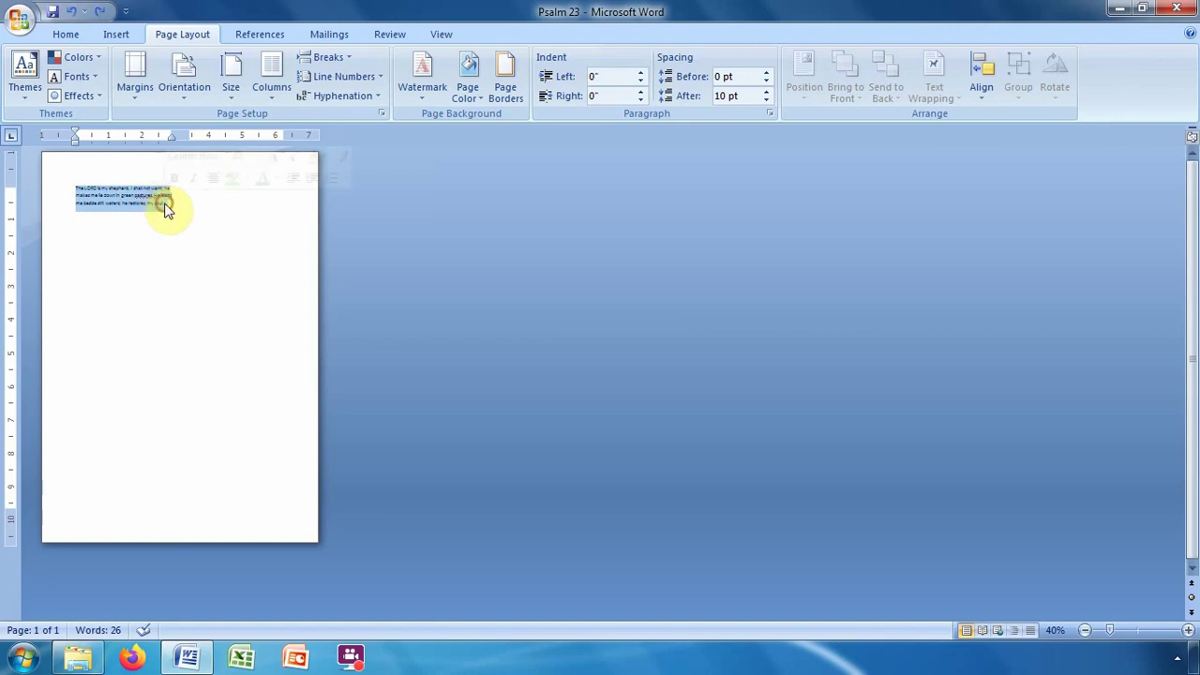
click(65, 35)
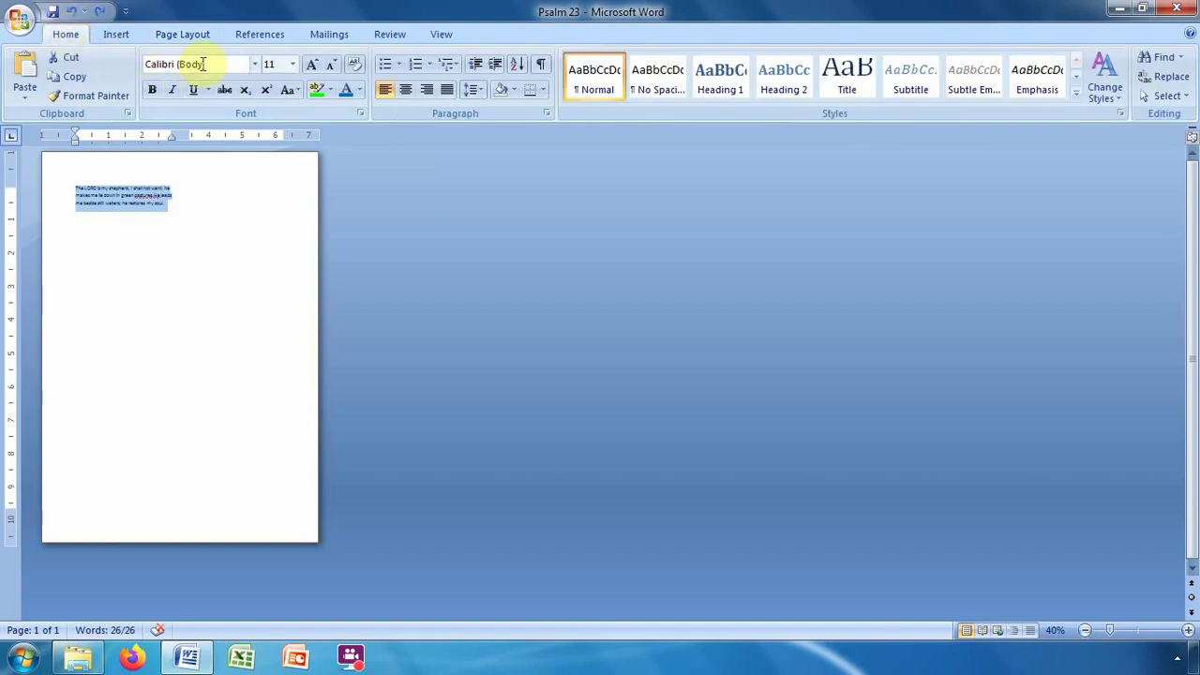
click(293, 64)
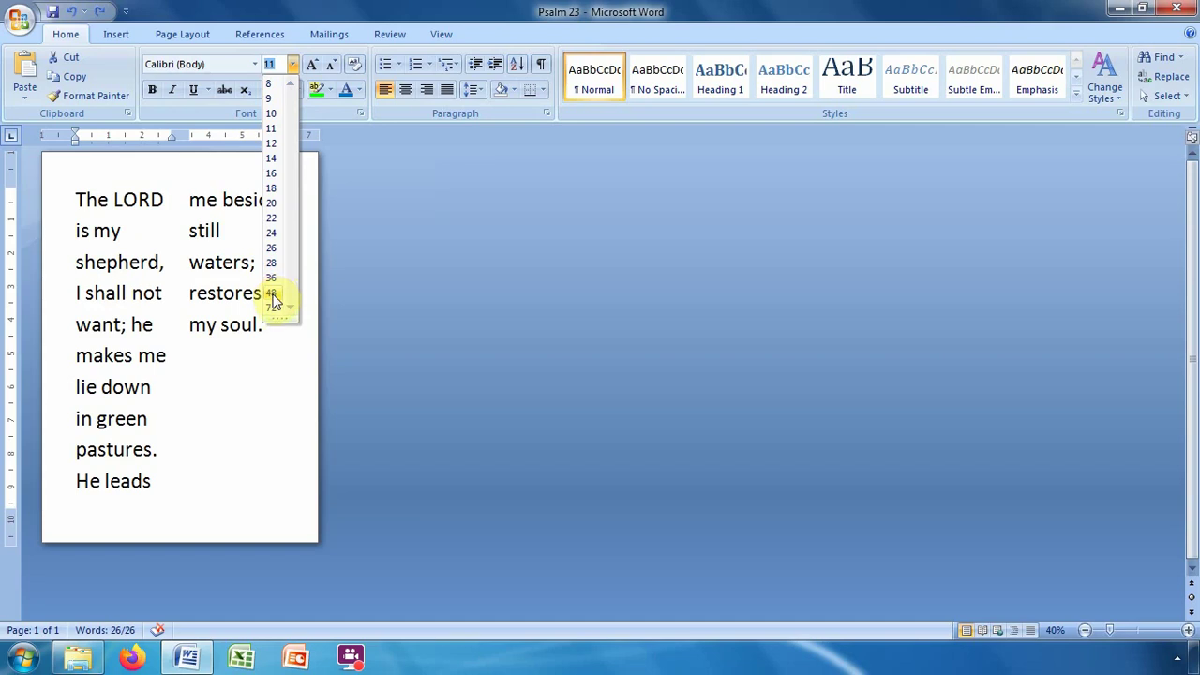
click(272, 293)
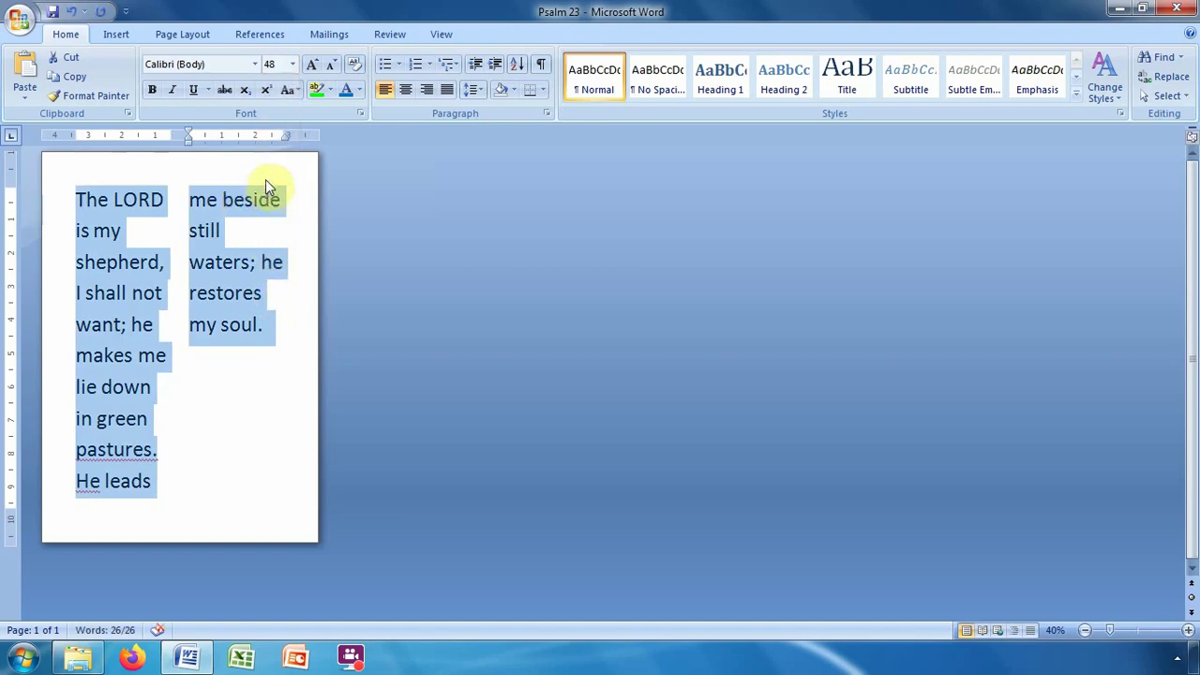